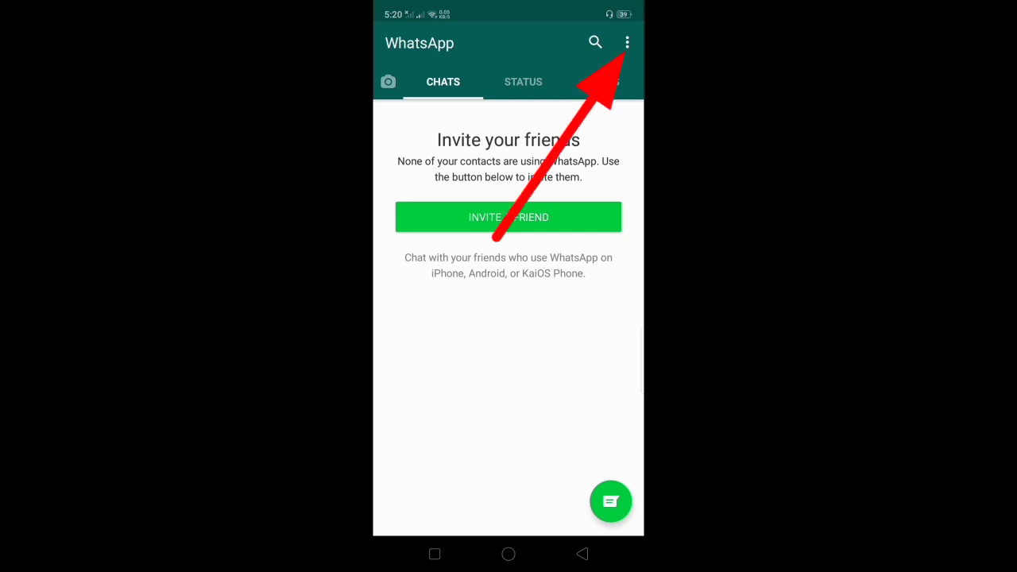
Open WhatsApp's Settings from the three-dot menu
{"action": "left_click", "coordinate": [627, 43]}
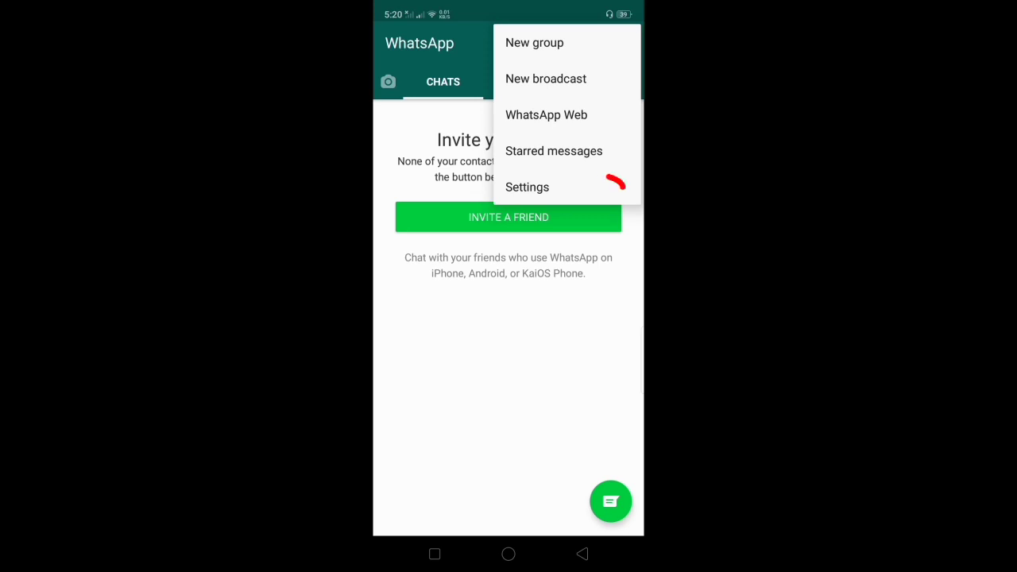
{"action": "left_click", "coordinate": [527, 186]}
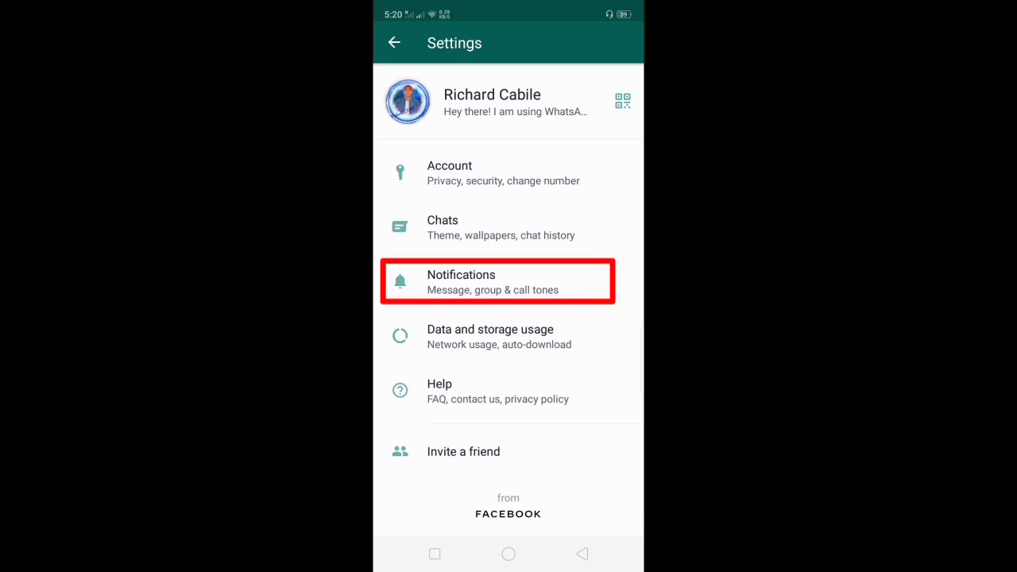
Open the Notifications page to view the Messages tone, vibrate, popup and light settings
{"action": "left_click", "coordinate": [497, 283]}
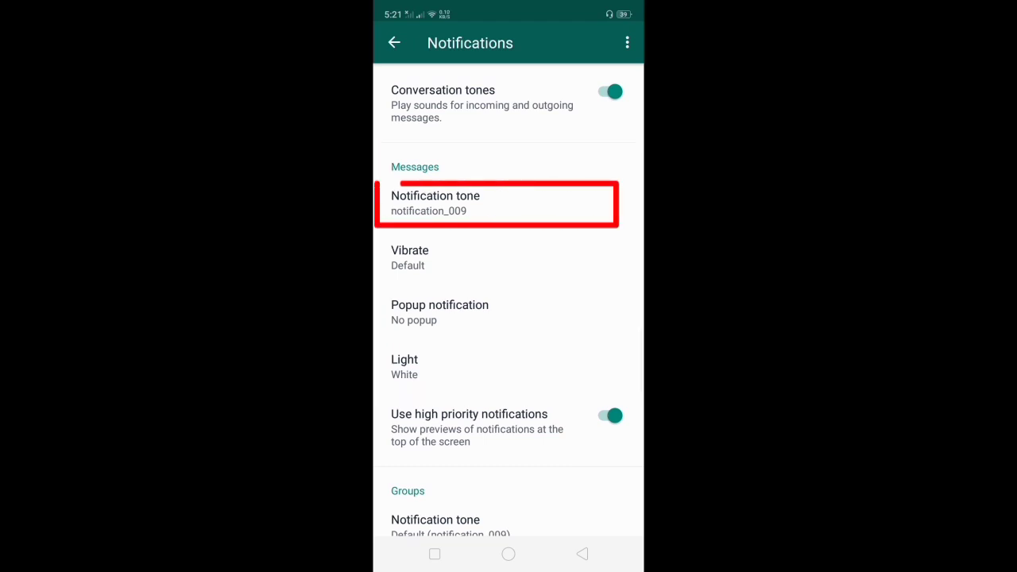
Choose the AI_2 sound file from the phone's files as the message notification tone
{"action": "left_click", "coordinate": [445, 203]}
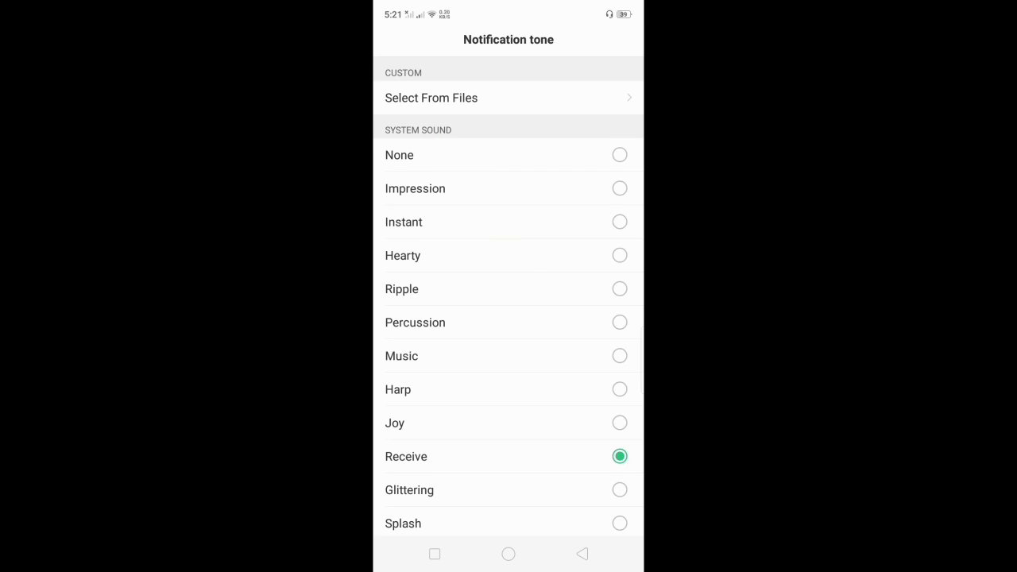
{"action": "left_click", "coordinate": [499, 97]}
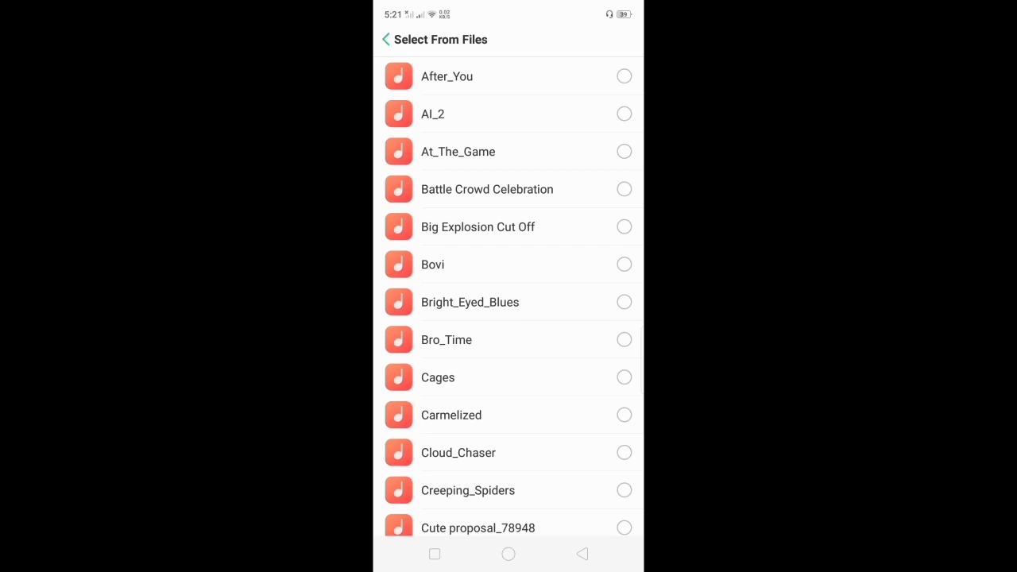
{"action": "left_click", "coordinate": [508, 113]}
{"action": "left_click", "coordinate": [583, 554]}
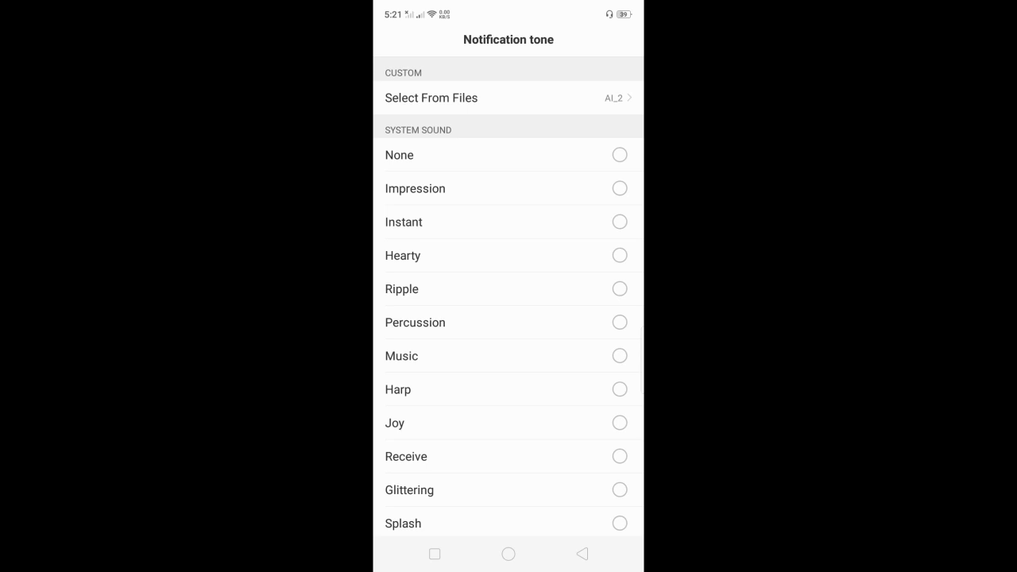
Try Impression, then set the Ripple system sound (notification_004) as the message tone
{"action": "left_click", "coordinate": [581, 196]}
{"action": "scroll", "coordinate": [542, 442], "scroll_direction": "down", "scroll_amount": 5}
{"action": "scroll", "coordinate": [549, 336], "scroll_direction": "down", "scroll_amount": 5}
{"action": "scroll", "coordinate": [545, 349], "scroll_direction": "down", "scroll_amount": 5}
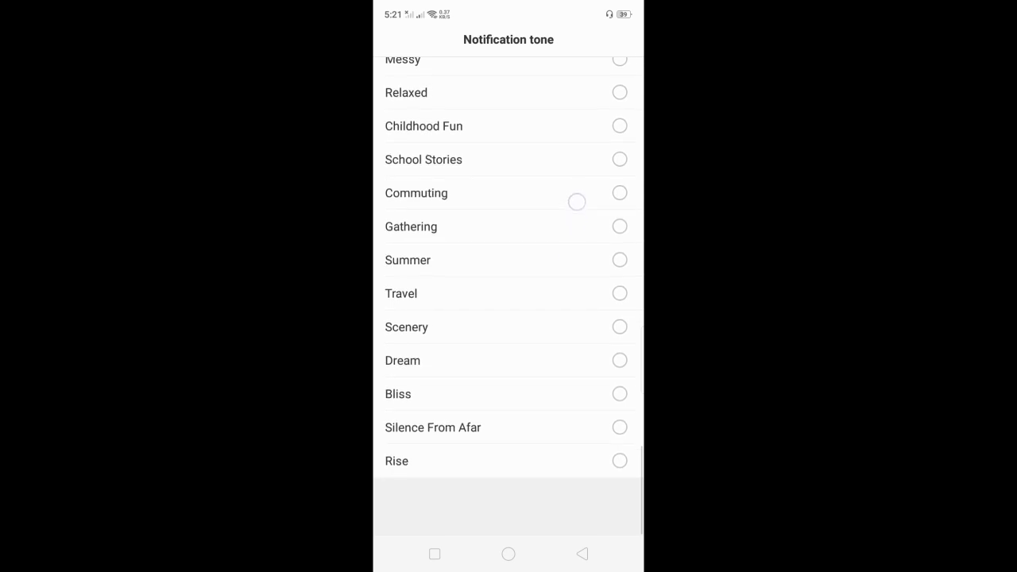
{"action": "scroll", "coordinate": [577, 204], "scroll_direction": "up", "scroll_amount": 5}
{"action": "scroll", "coordinate": [508, 296], "scroll_direction": "up", "scroll_amount": 3}
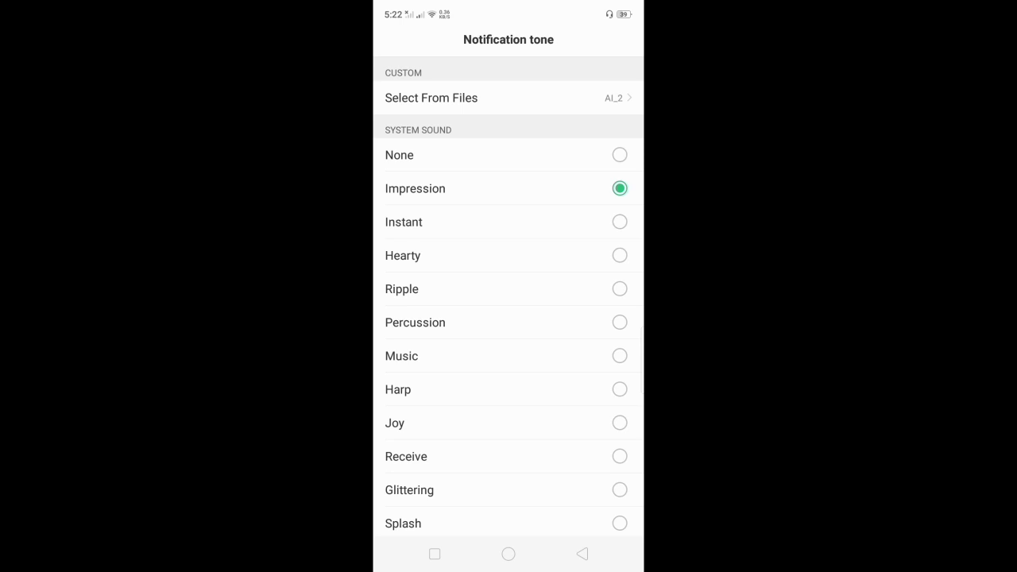
{"action": "left_click", "coordinate": [548, 291]}
{"action": "scroll", "coordinate": [546, 294], "scroll_direction": "down", "scroll_amount": 2}
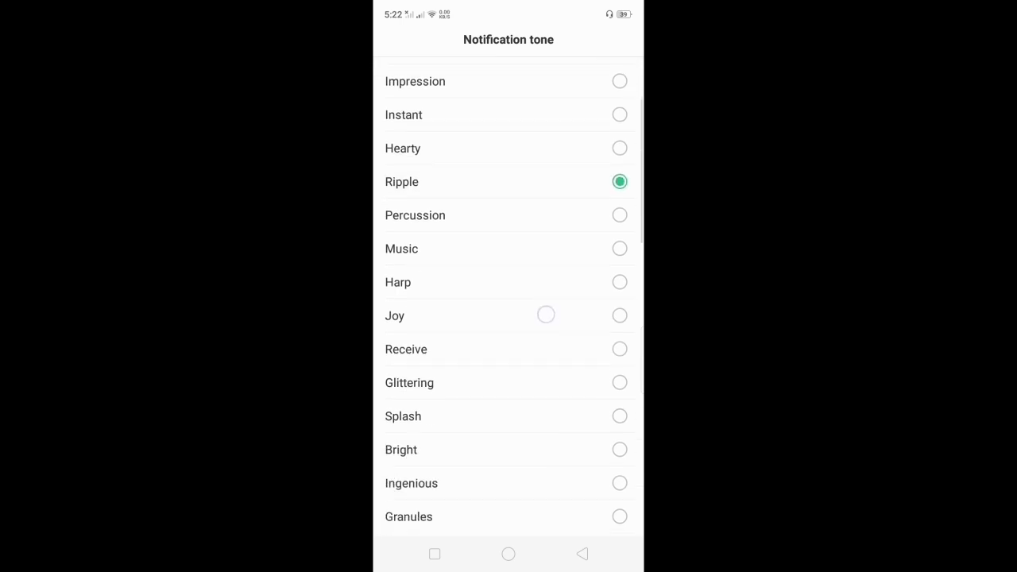
{"action": "scroll", "coordinate": [545, 318], "scroll_direction": "down", "scroll_amount": 1}
{"action": "left_click", "coordinate": [583, 554]}
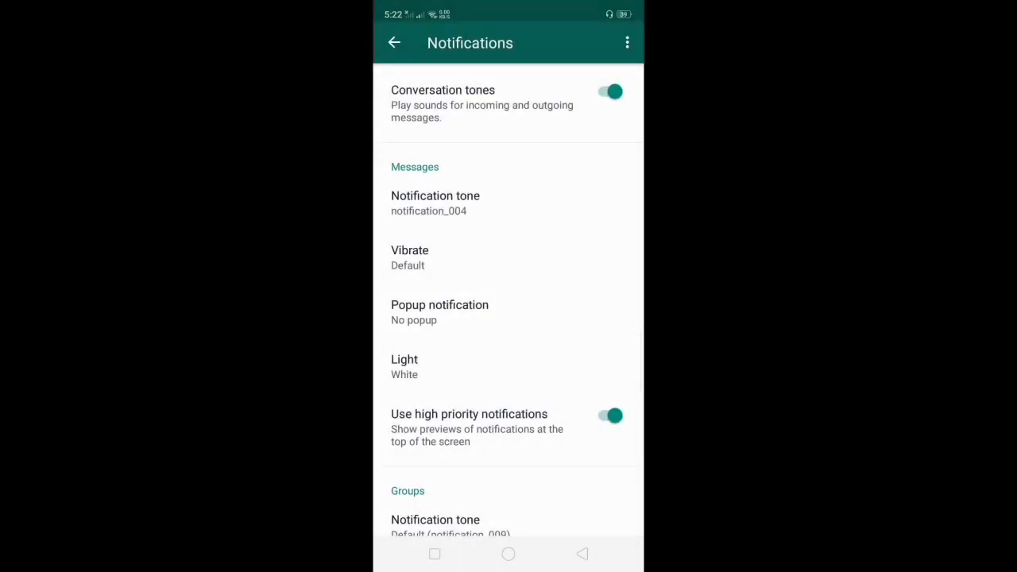
Try Short and Long vibration, then set message vibration to Off
{"action": "left_click", "coordinate": [475, 254]}
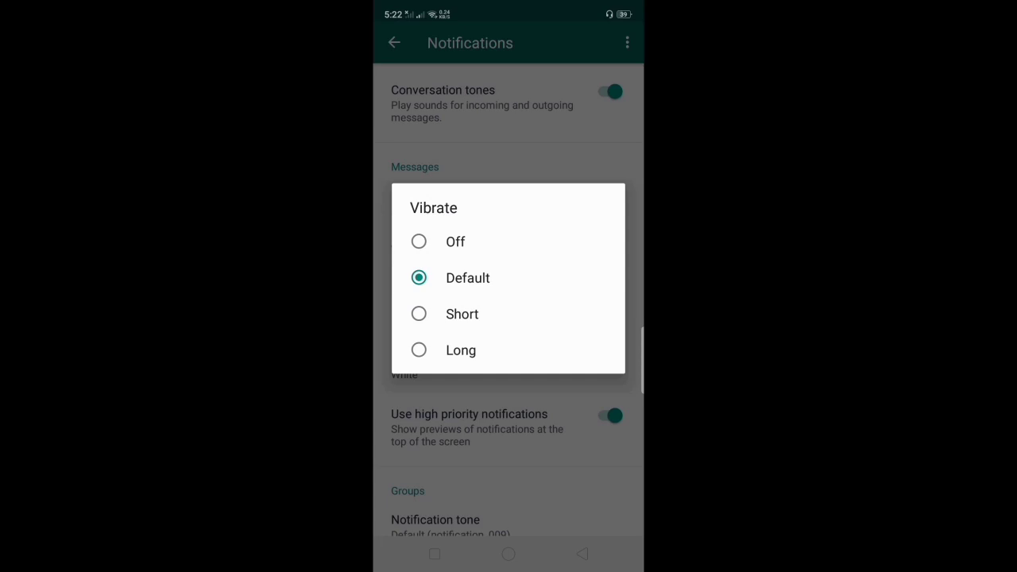
{"action": "left_click", "coordinate": [481, 319]}
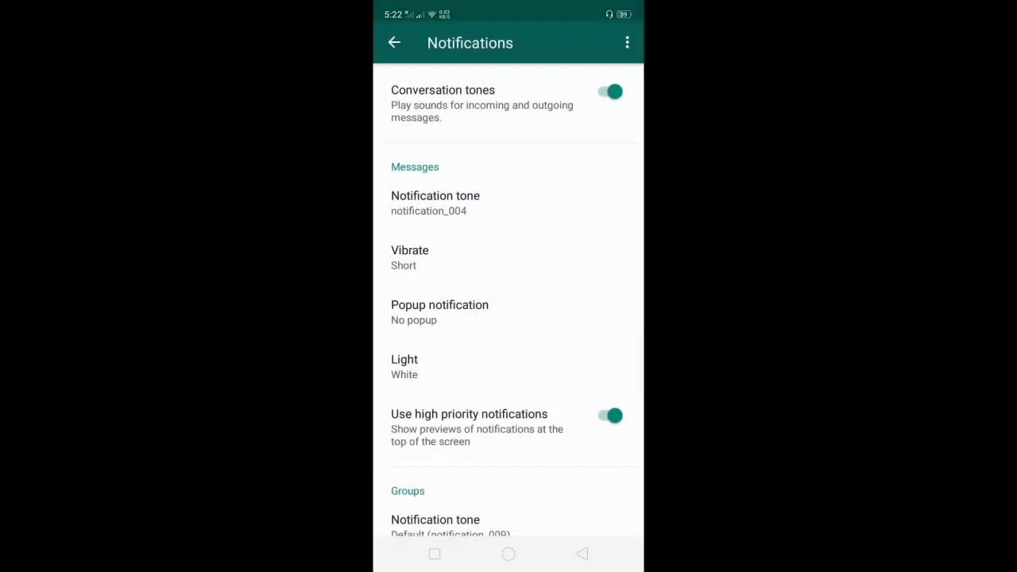
{"action": "left_click", "coordinate": [492, 257]}
{"action": "left_click", "coordinate": [461, 350]}
{"action": "left_click", "coordinate": [494, 255]}
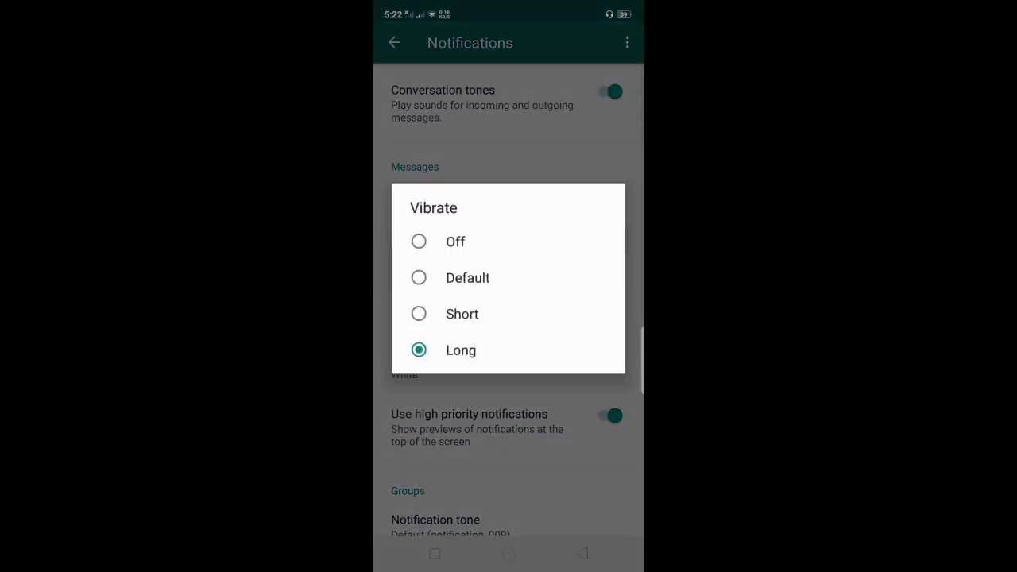
{"action": "left_click", "coordinate": [484, 240]}
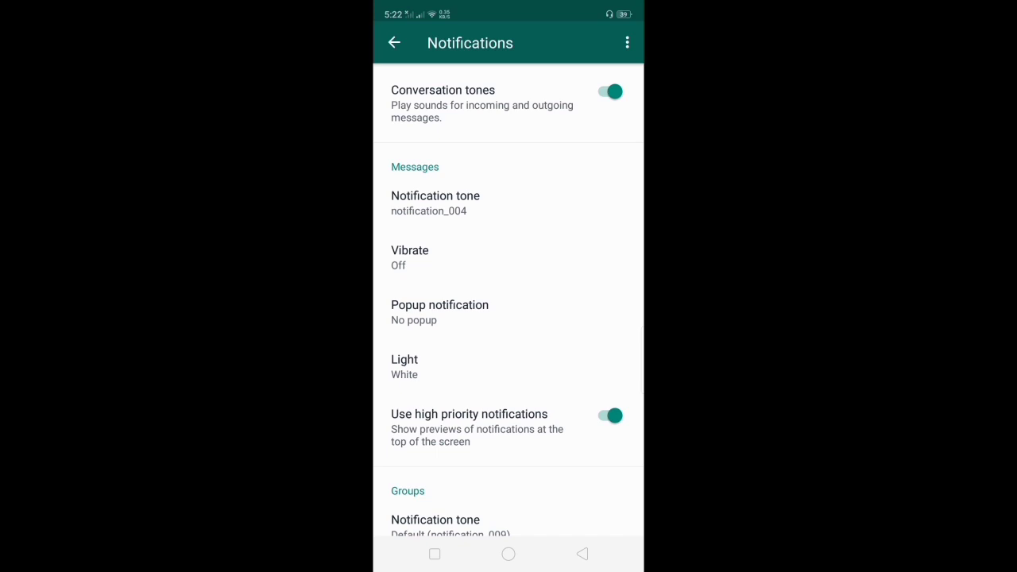
Try Always show popup, then set message popups back to No popup
{"action": "left_click", "coordinate": [482, 315]}
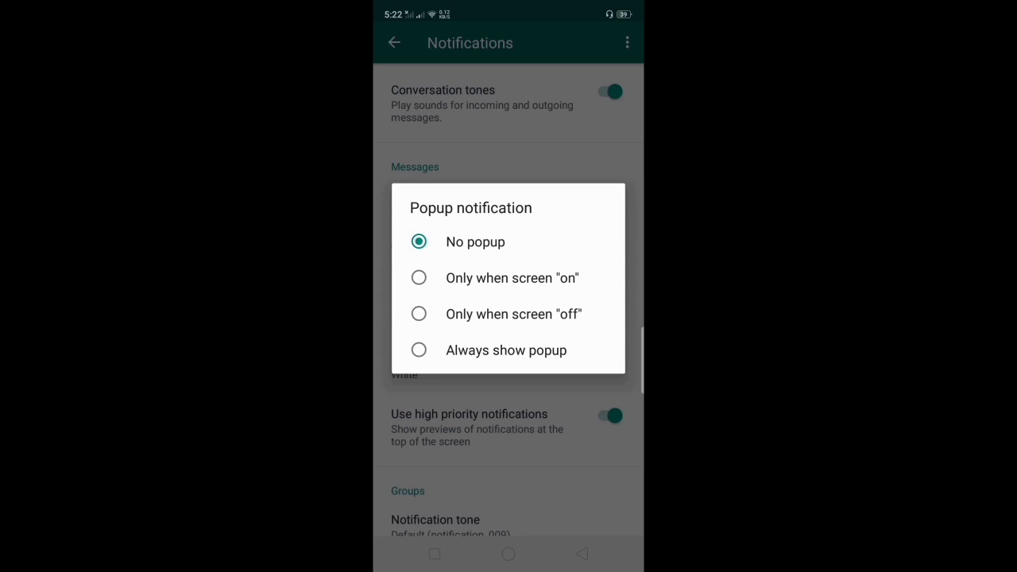
{"action": "left_click", "coordinate": [477, 350]}
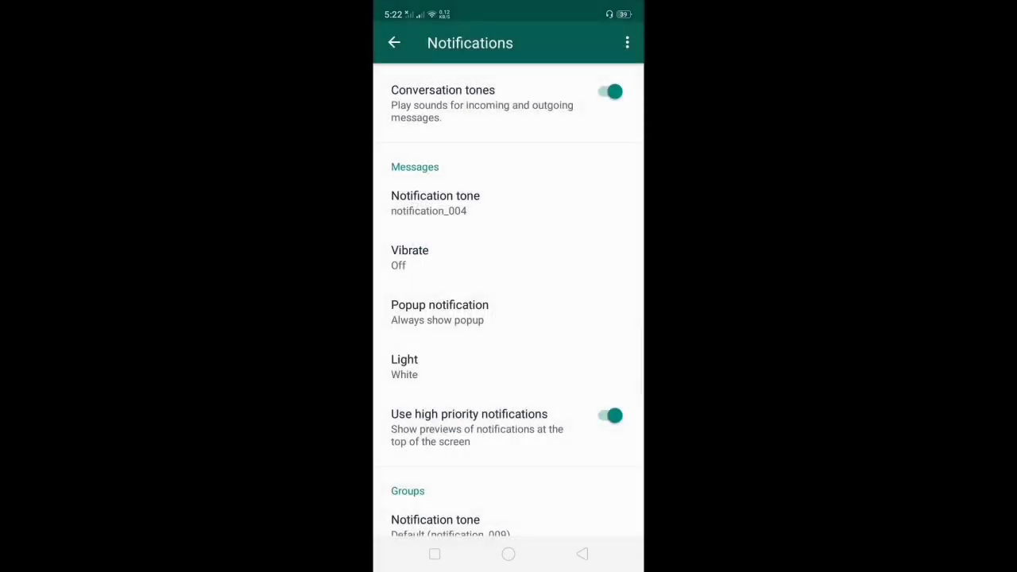
{"action": "left_click", "coordinate": [473, 317]}
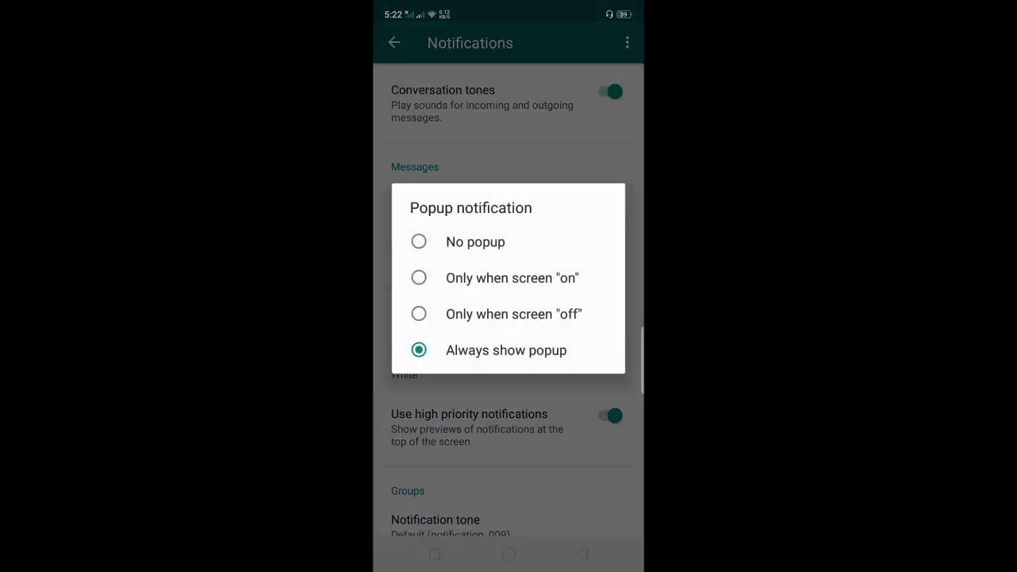
{"action": "left_click", "coordinate": [429, 235]}
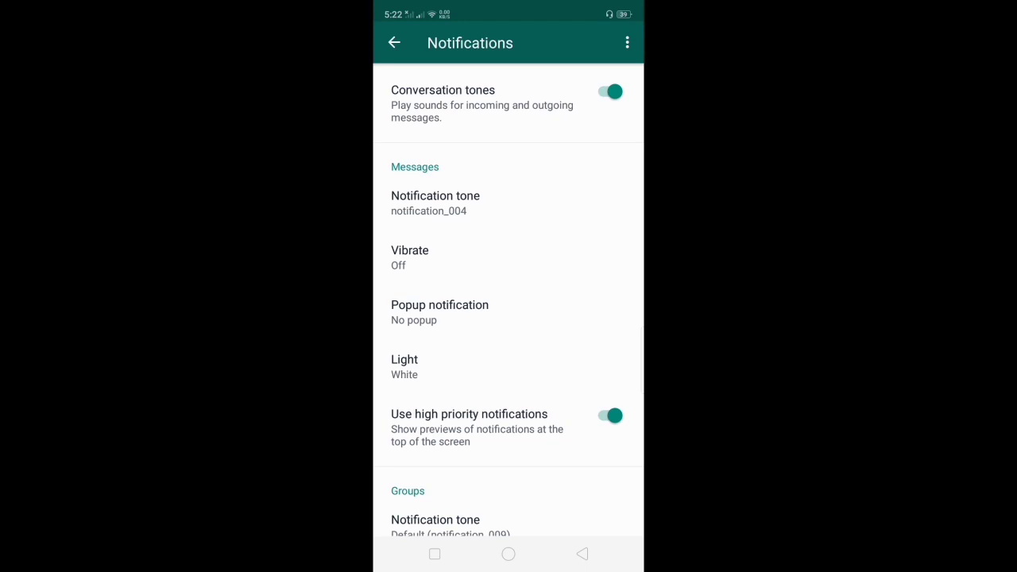
Try Red for the message notification light, then set it to None
{"action": "left_click", "coordinate": [471, 374]}
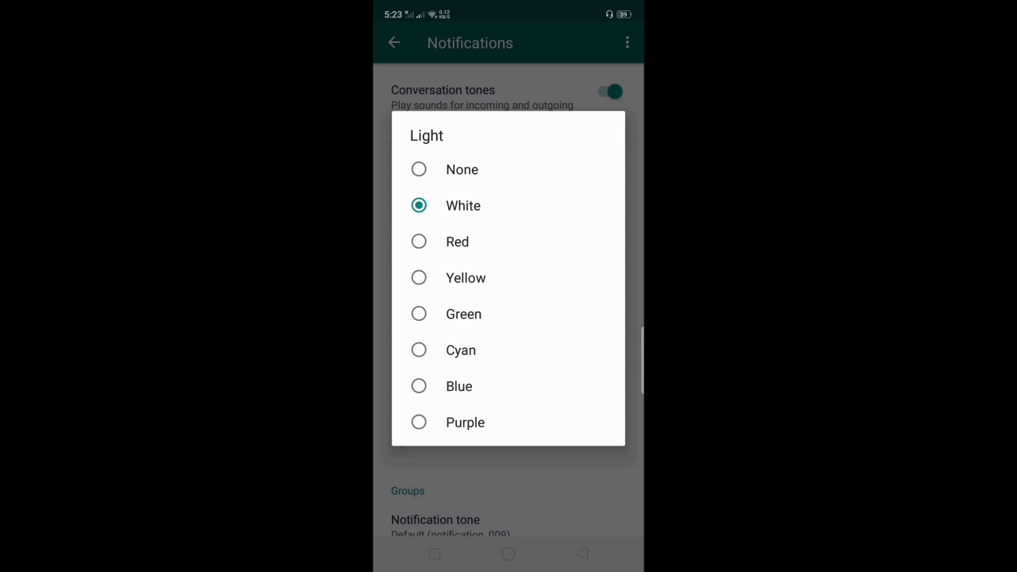
{"action": "left_click", "coordinate": [502, 241]}
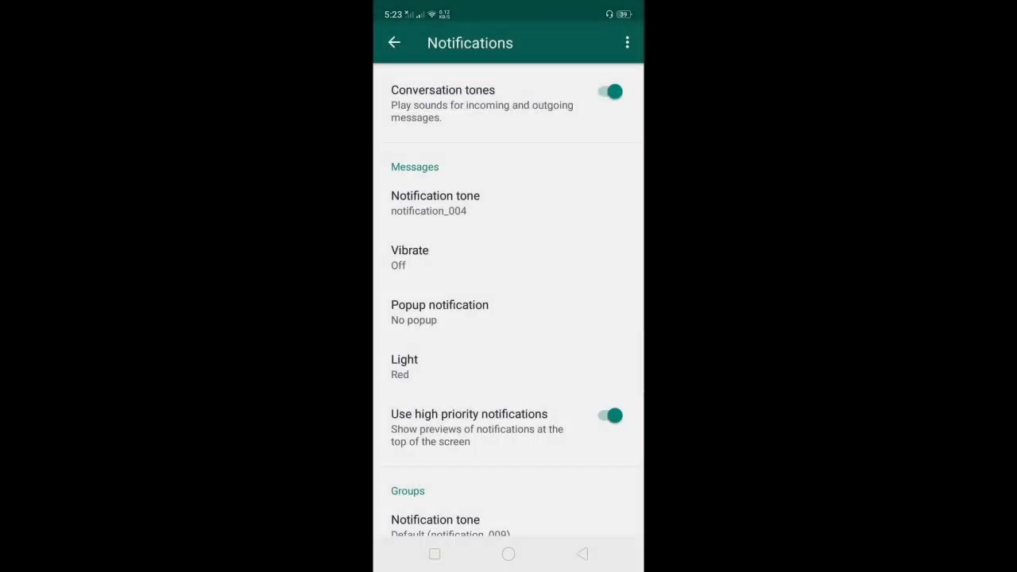
{"action": "left_click", "coordinate": [461, 368]}
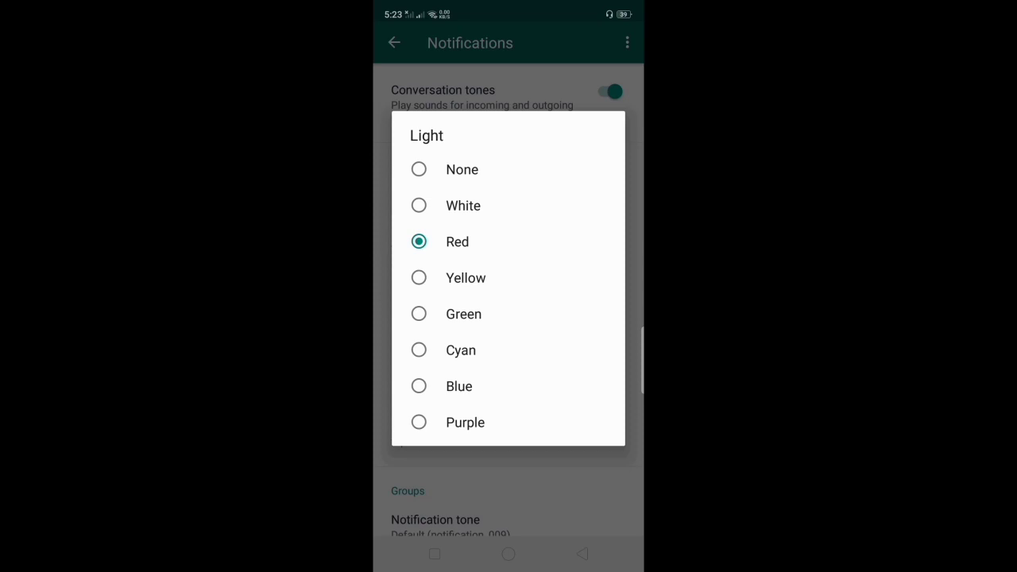
{"action": "left_click", "coordinate": [462, 169]}
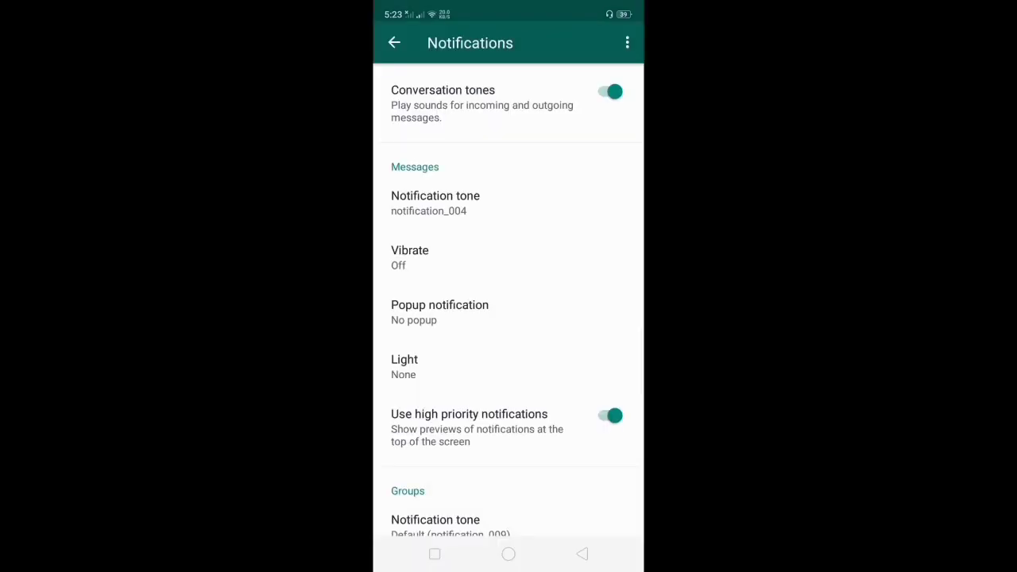